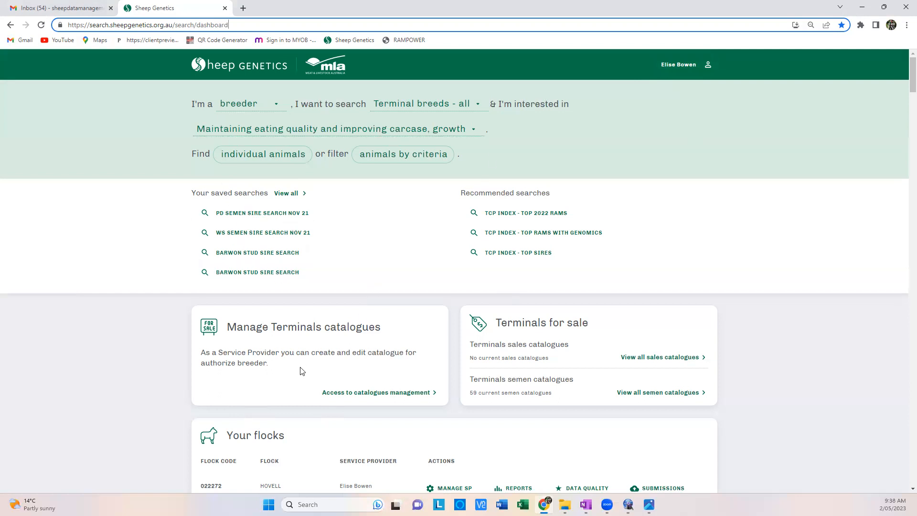
pyautogui.scroll(-2, 304, 370)
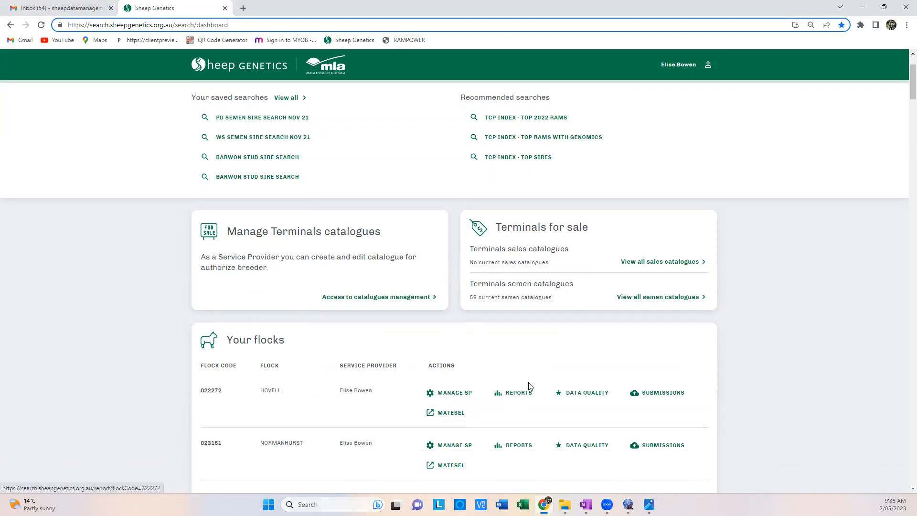
pyautogui.scroll(1, 798, 291)
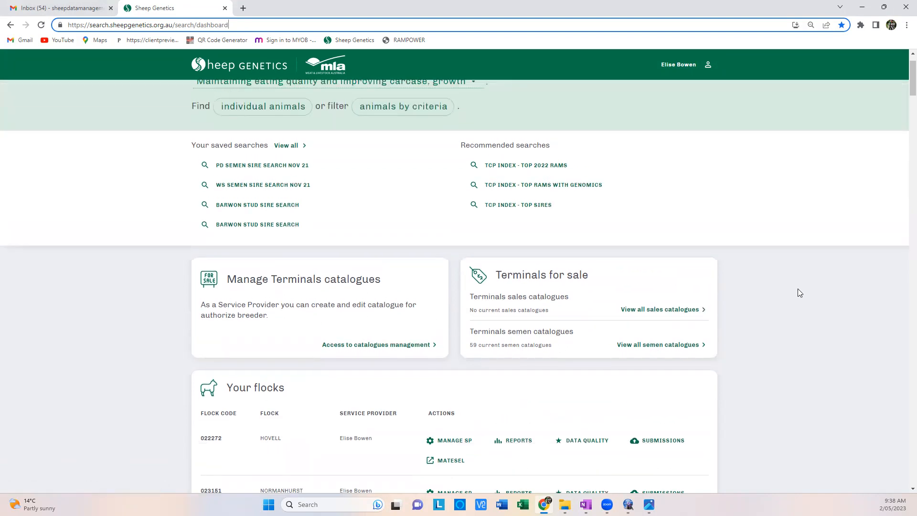
pyautogui.scroll(1, 800, 292)
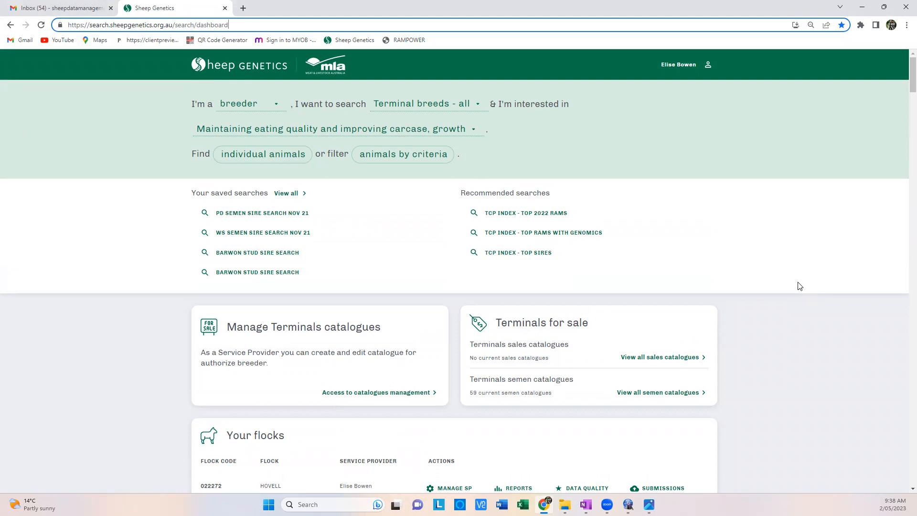
pyautogui.scroll(-1, 791, 268)
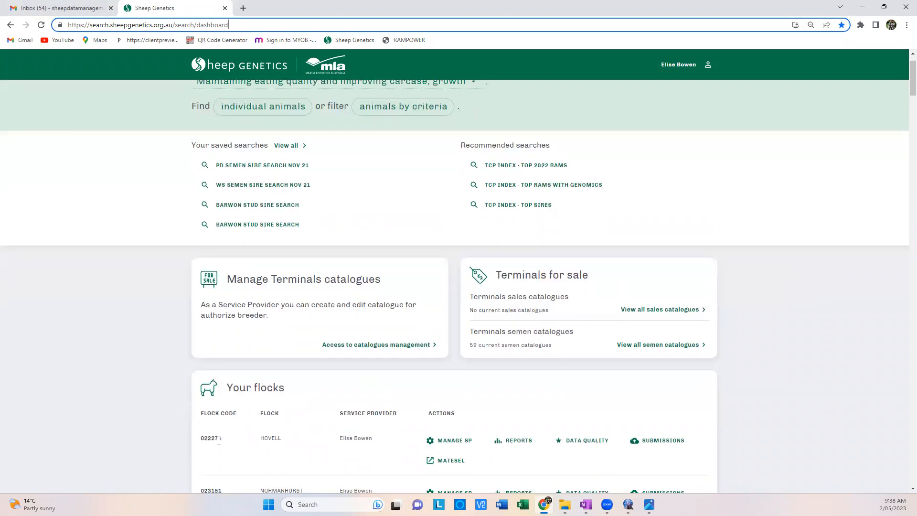
pyautogui.click(516, 446)
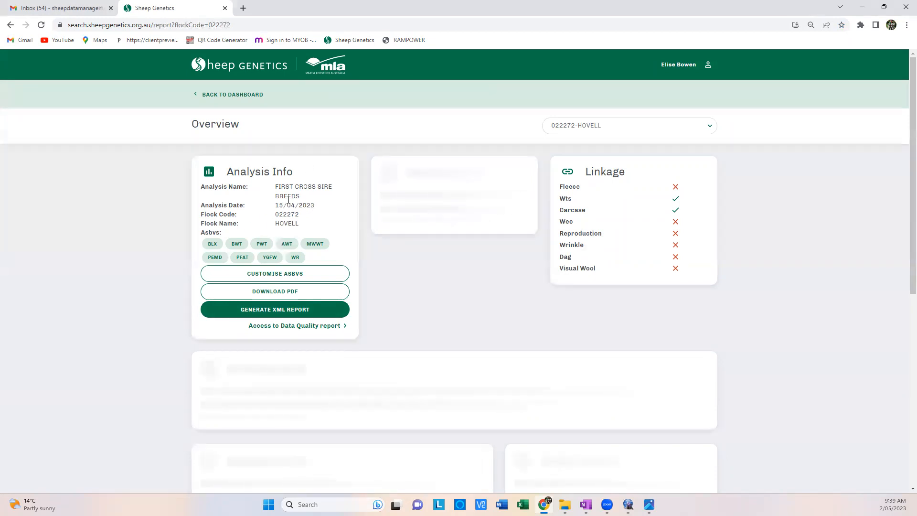
# - Highlight the analysis date in the Analysis Info card, and generate and download the flock's XML report
pyautogui.moveTo(313, 206); pyautogui.dragTo(274, 207)
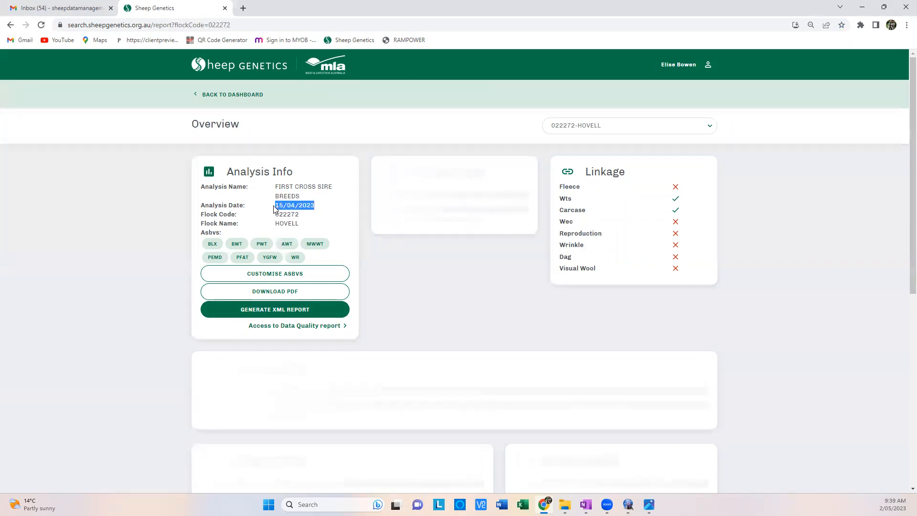
pyautogui.click(319, 210)
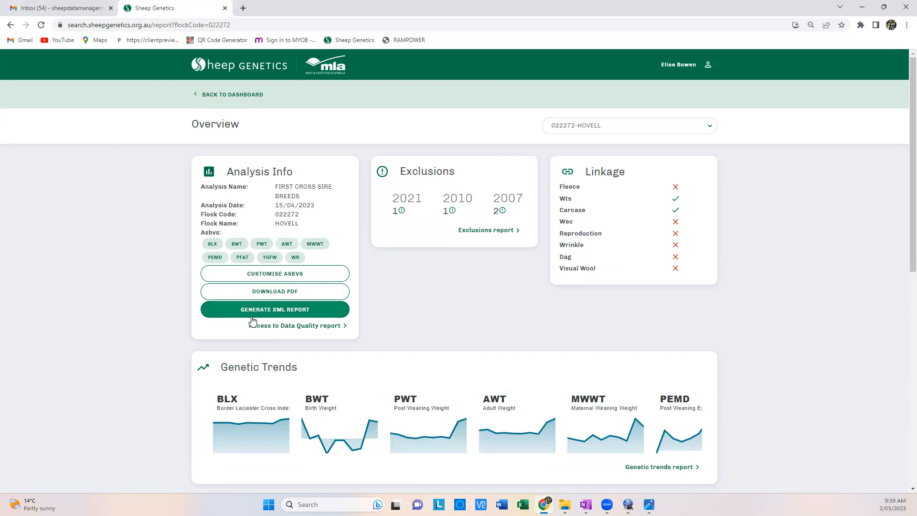
pyautogui.click(300, 311)
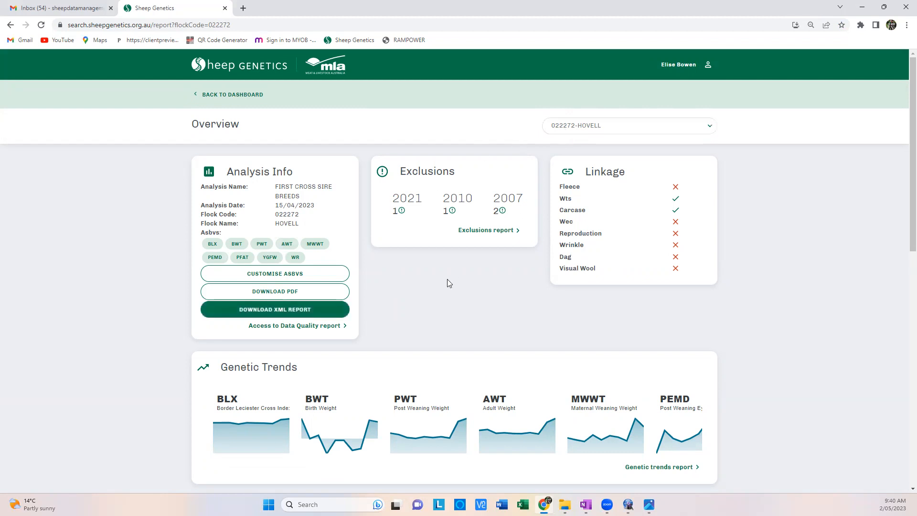
pyautogui.click(302, 310)
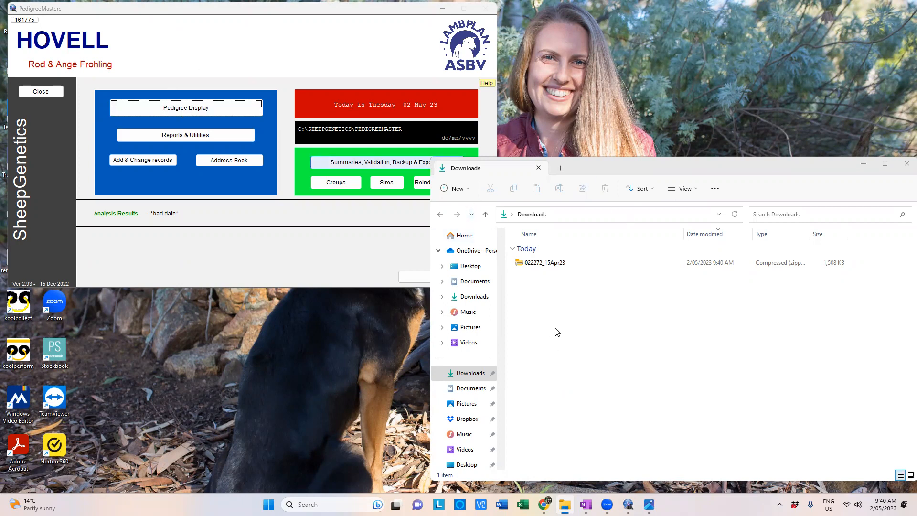
# - Widen the Type column for the downloaded 022272_15Apr23 zip and open the XML results file selection in PedigreeMaster
pyautogui.click(543, 268)
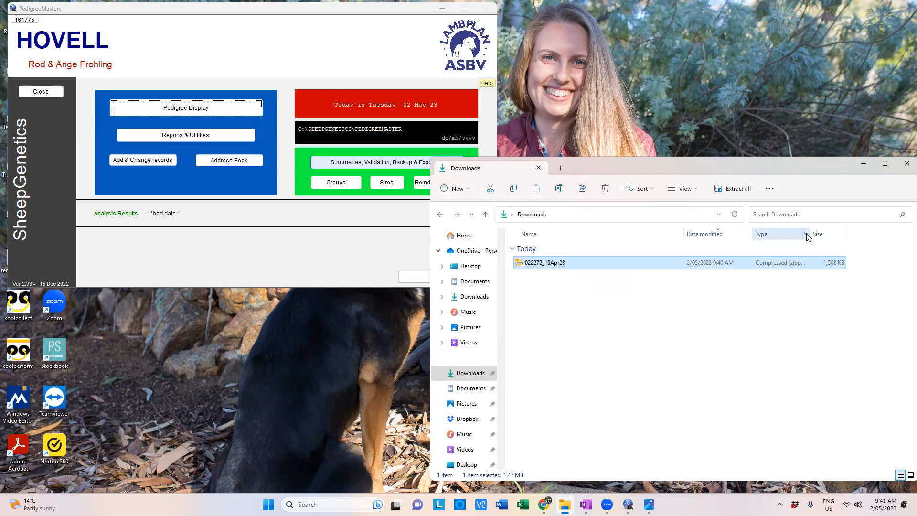
pyautogui.moveTo(810, 233); pyautogui.dragTo(835, 238)
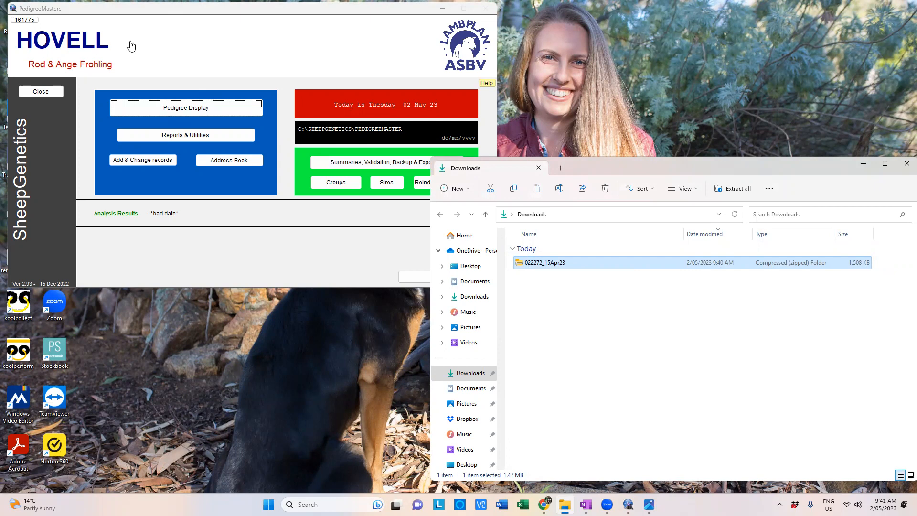
pyautogui.click(188, 136)
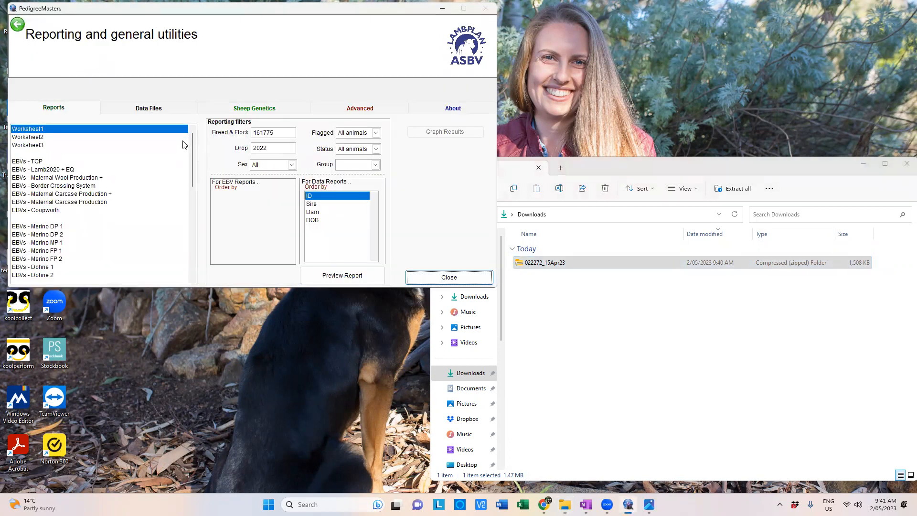
pyautogui.click(253, 108)
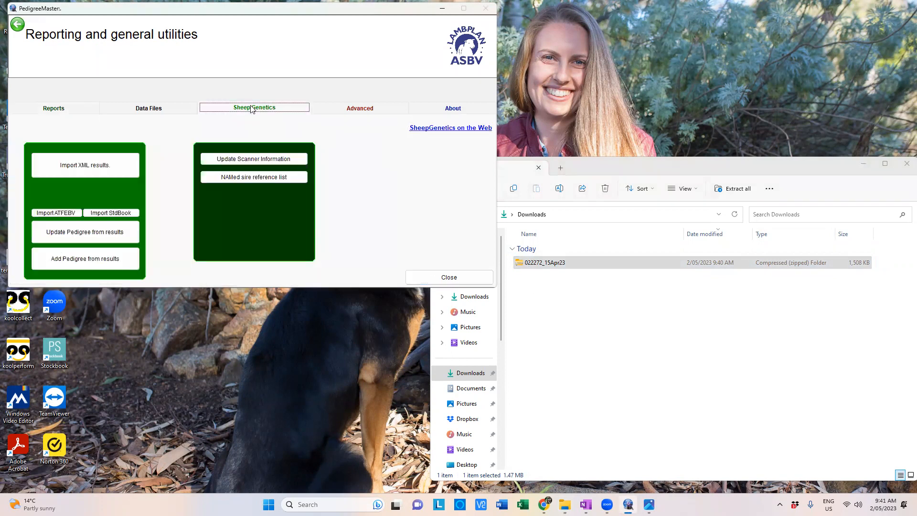
pyautogui.click(95, 168)
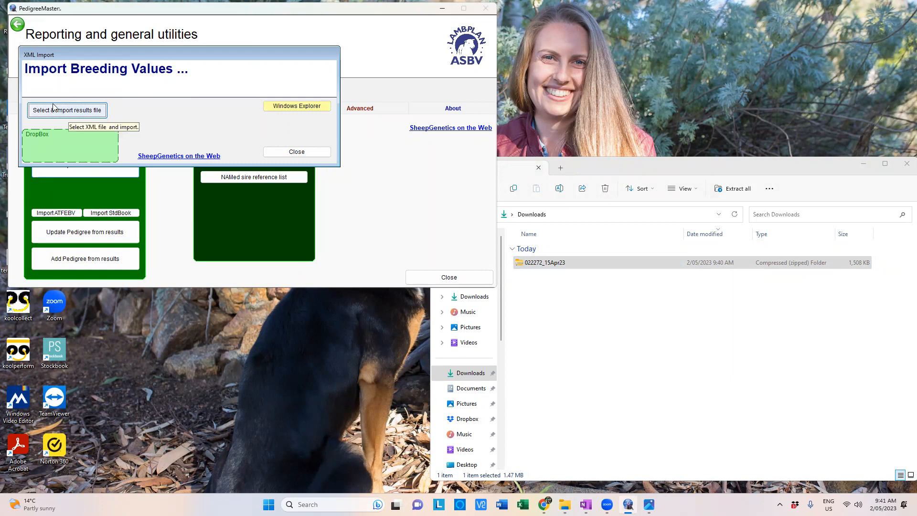
pyautogui.click(87, 111)
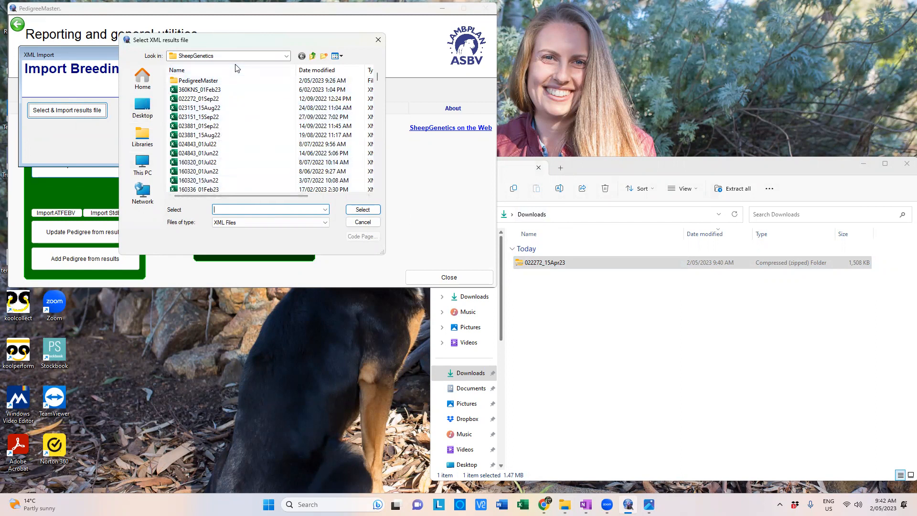
# - Open the 022272_15Apr23 zip in Downloads and copy its XML file into the SheepGenetics folder shown in the file selection dialog
pyautogui.click(573, 322)
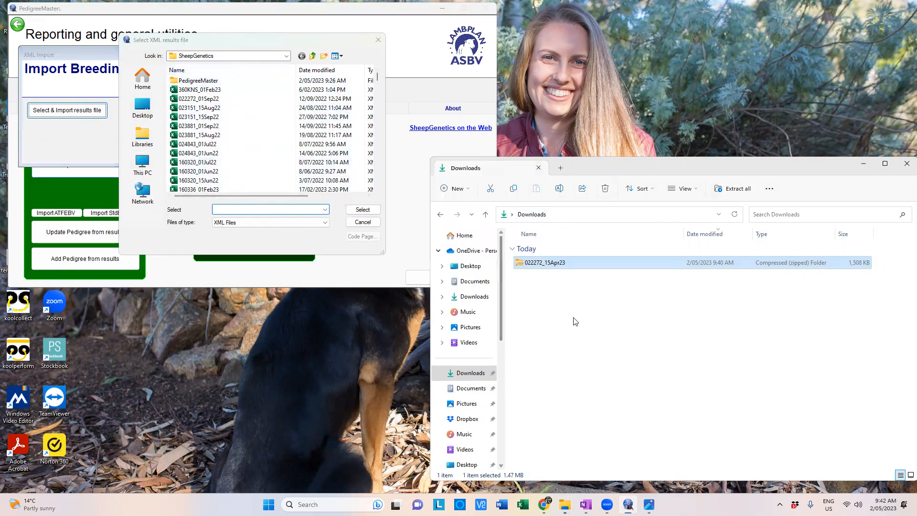
pyautogui.doubleClick(544, 263)
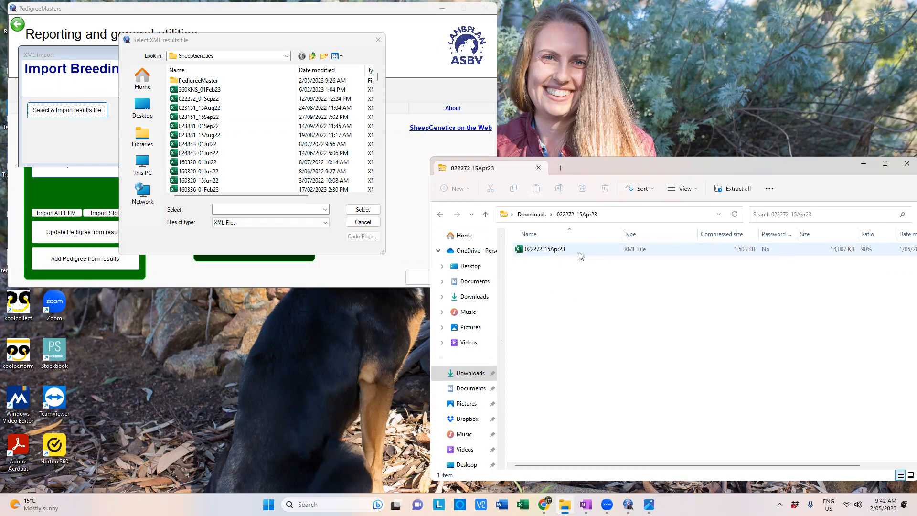
pyautogui.click(543, 251)
pyautogui.moveTo(543, 252); pyautogui.dragTo(254, 165)
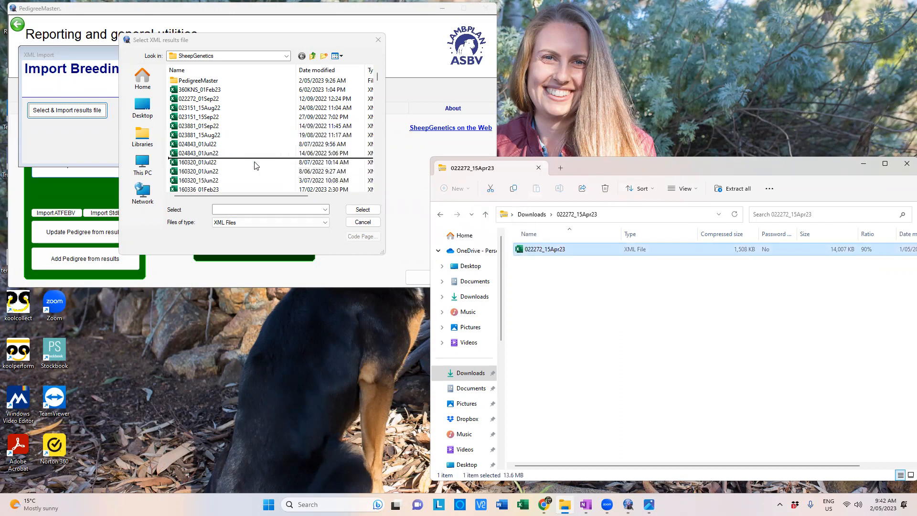
pyautogui.click(254, 163)
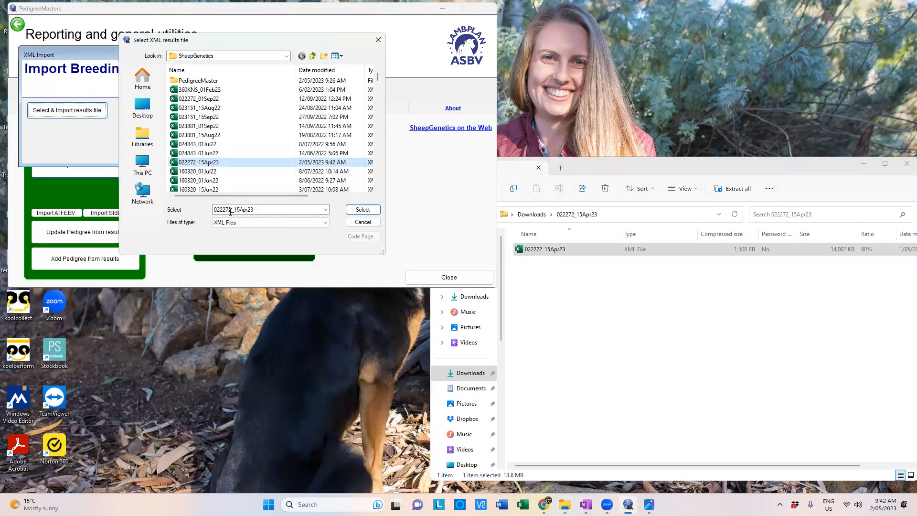
# - Sort the SheepGenetics folder by date modified and import the 022272_15Apr23 results file, overwriting the existing results
pyautogui.doubleClick(256, 210)
pyautogui.click(265, 209)
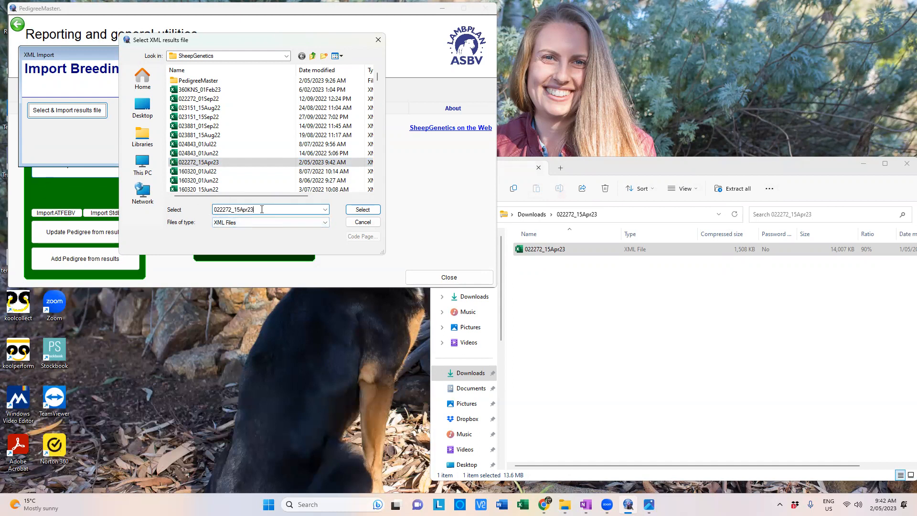
pyautogui.click(199, 163)
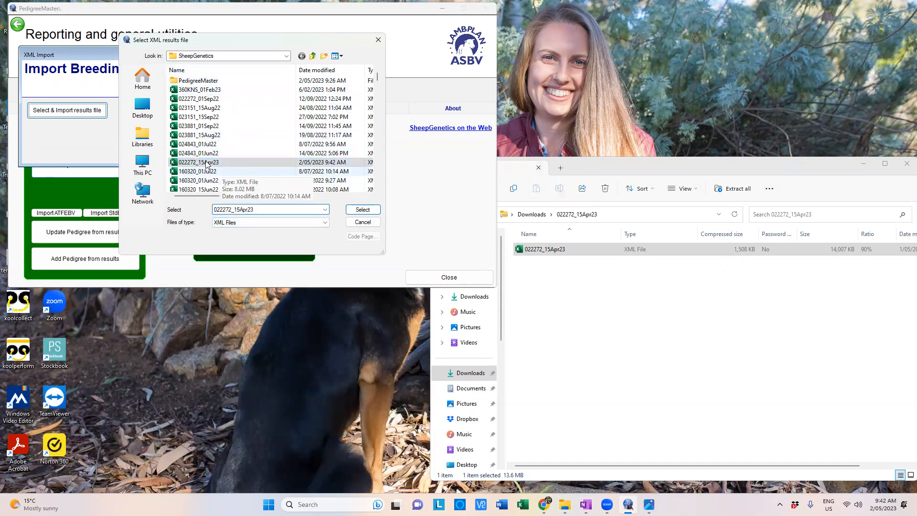
pyautogui.click(321, 73)
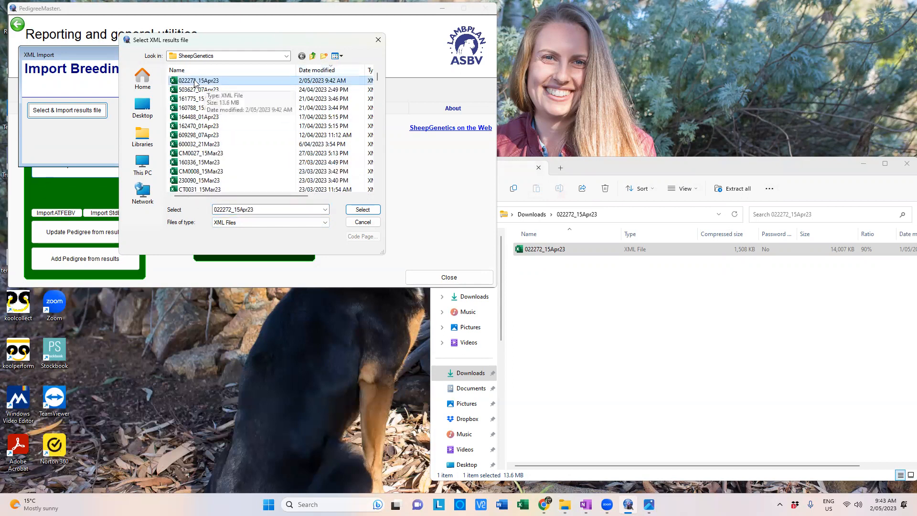
pyautogui.click(367, 211)
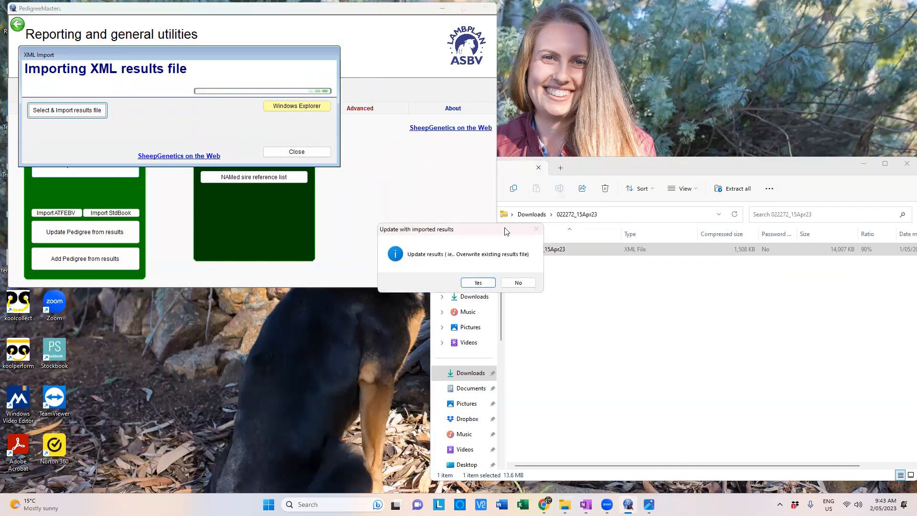
pyautogui.click(477, 283)
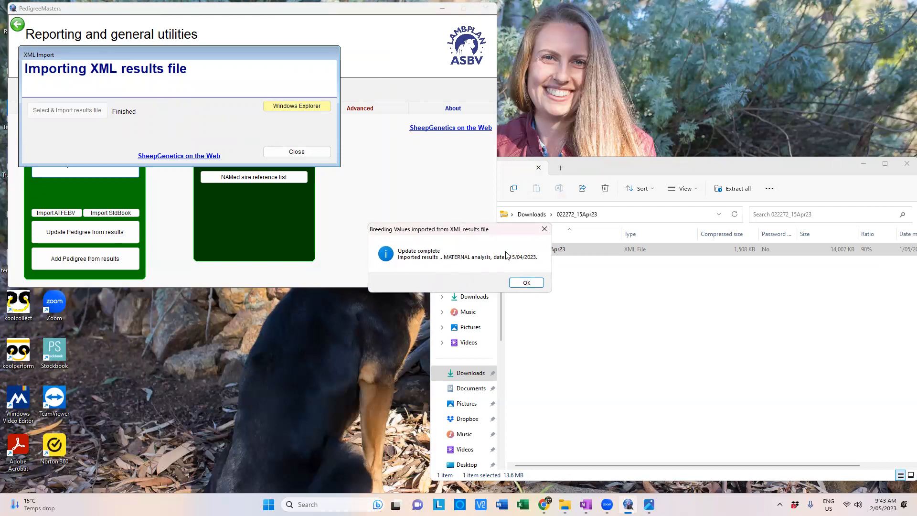
pyautogui.click(526, 282)
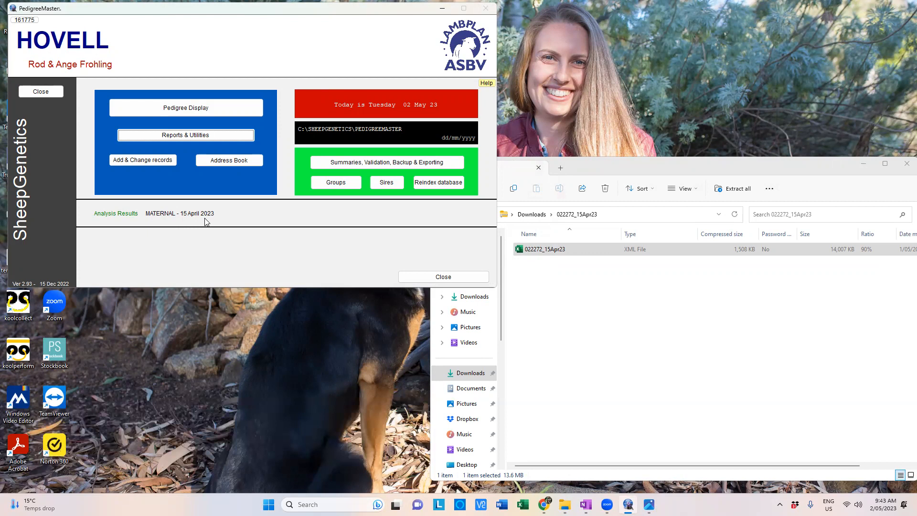
# - Update the pedigree from the imported results using the Sheep Genetics utilities
pyautogui.moveTo(207, 219)
pyautogui.click(175, 137)
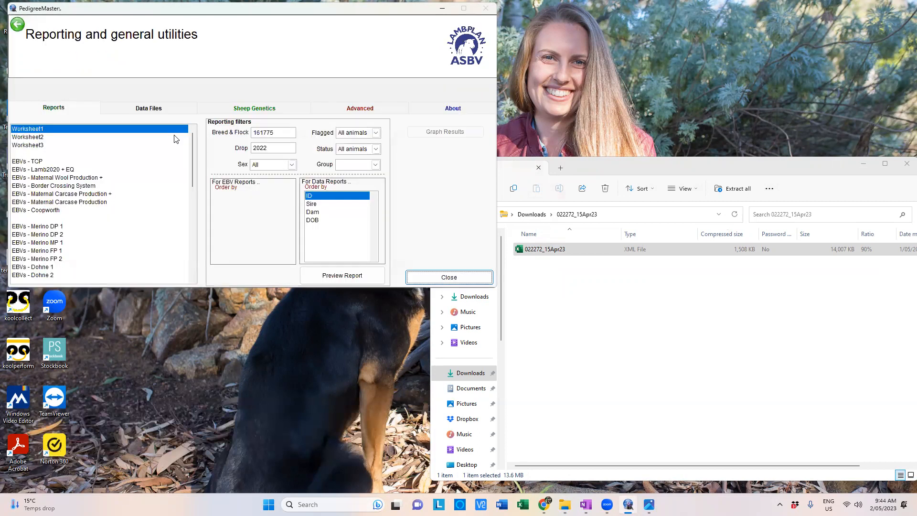
pyautogui.click(248, 110)
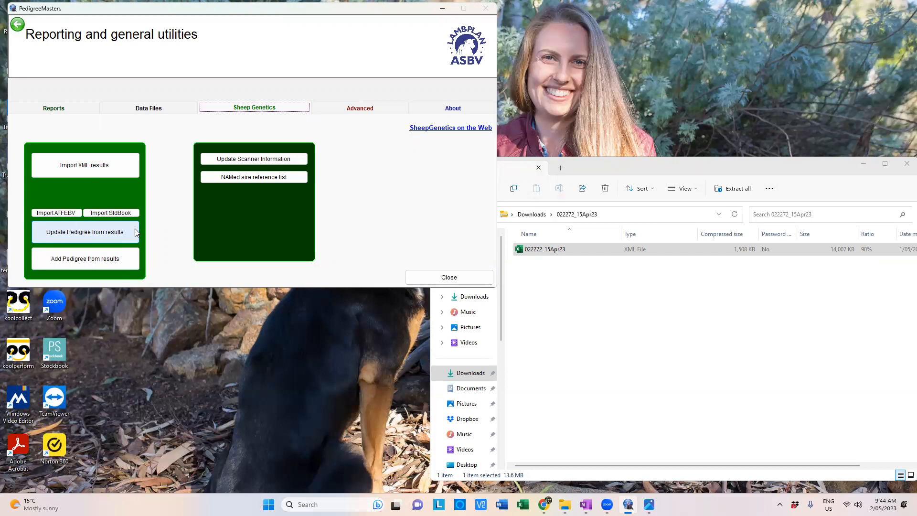
pyautogui.click(103, 234)
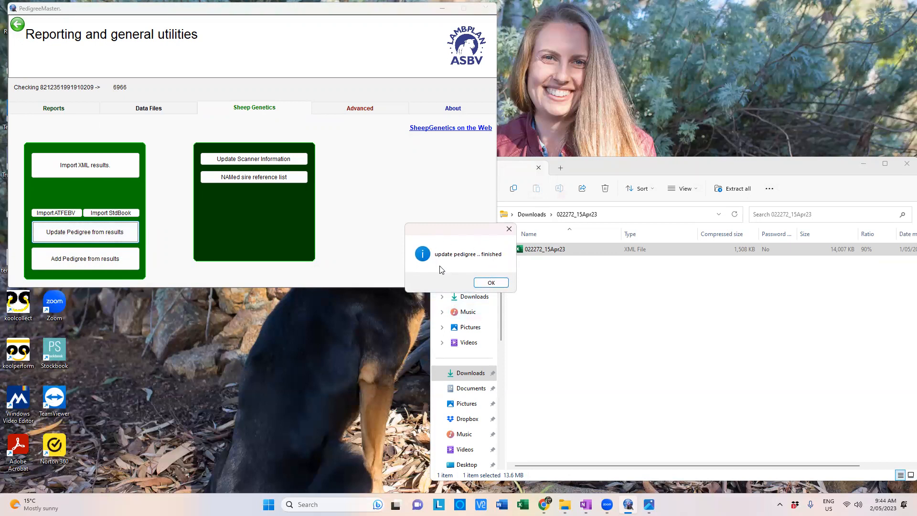
pyautogui.click(491, 282)
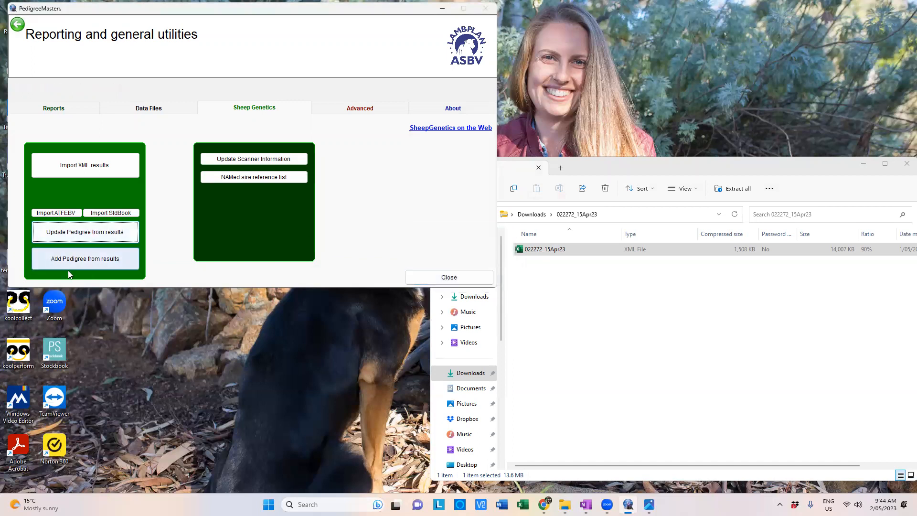
# - Add pedigree from the results only for animals born 2010 or later, accepting the record prompts, and return to the main menu
pyautogui.click(122, 261)
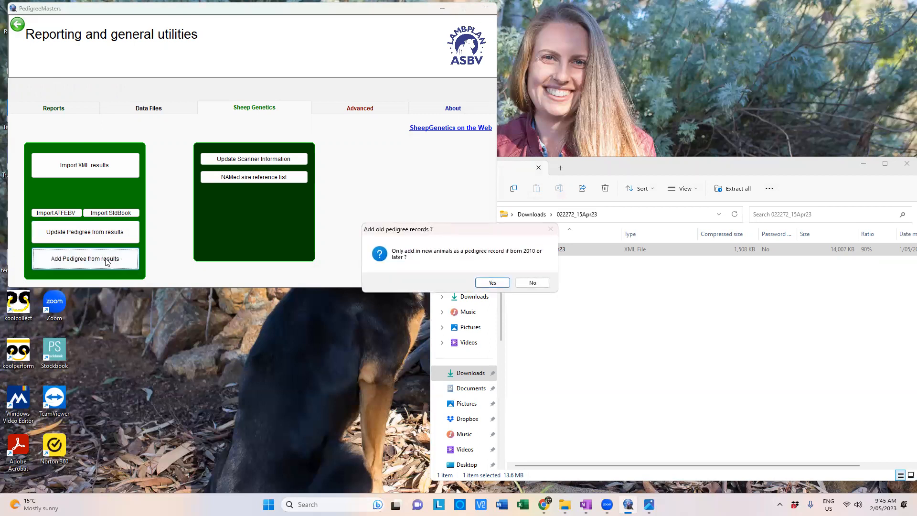
pyautogui.click(492, 282)
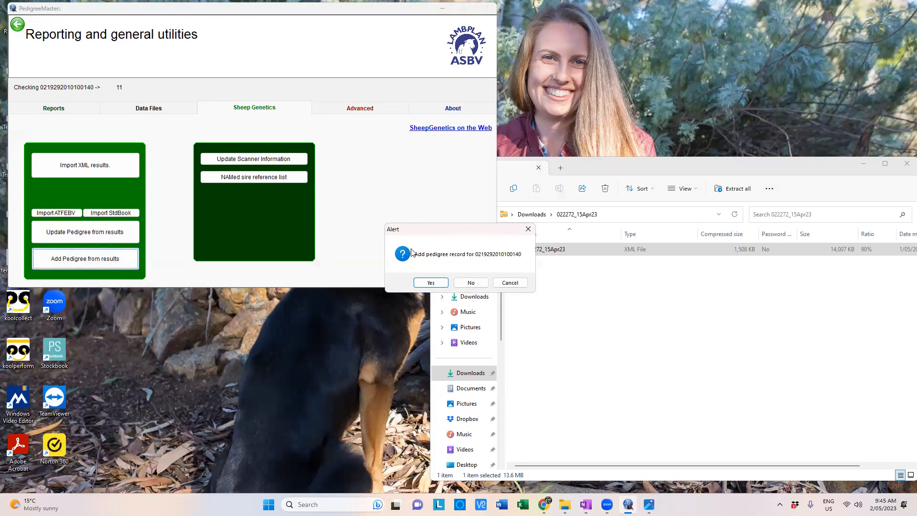
pyautogui.click(431, 284)
pyautogui.click(431, 283)
pyautogui.click(430, 282)
pyautogui.press('Return')
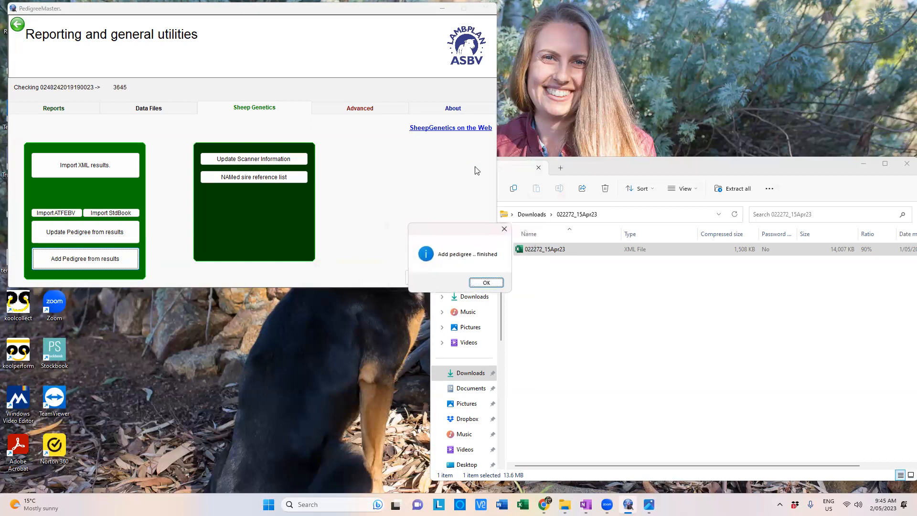
pyautogui.click(485, 282)
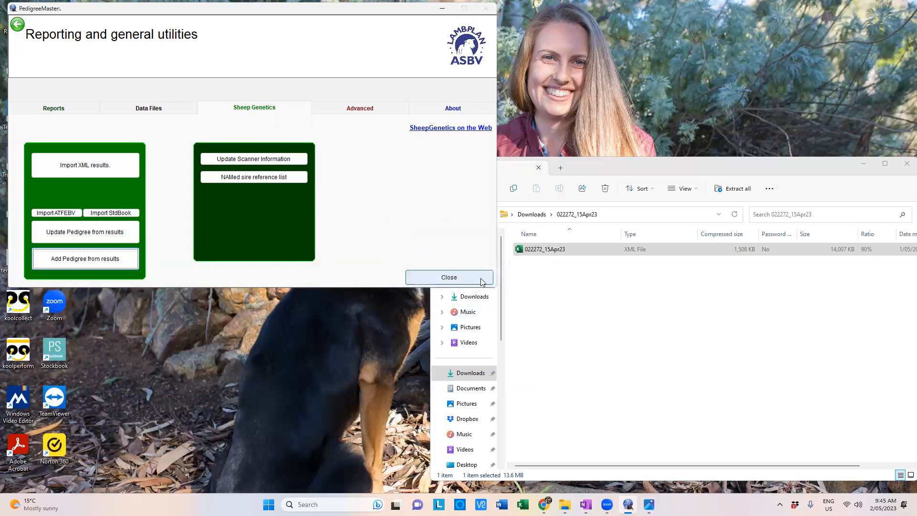
pyautogui.click(16, 25)
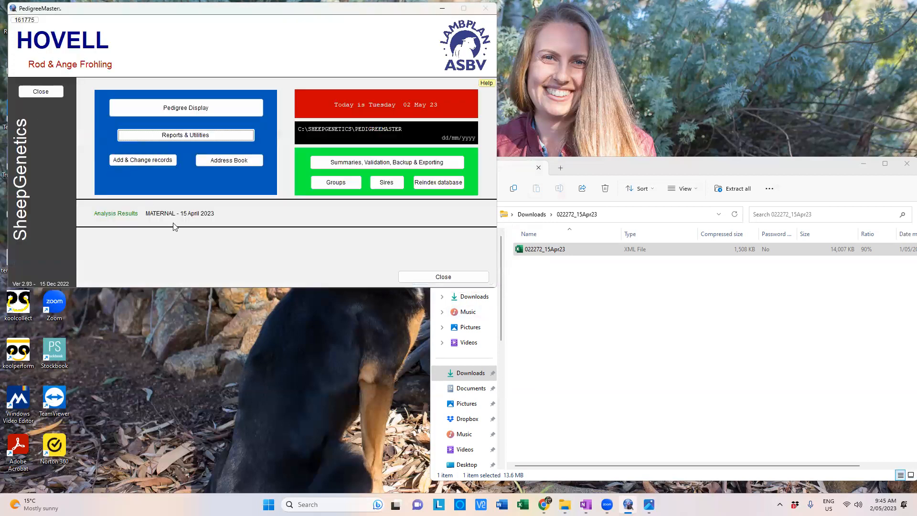